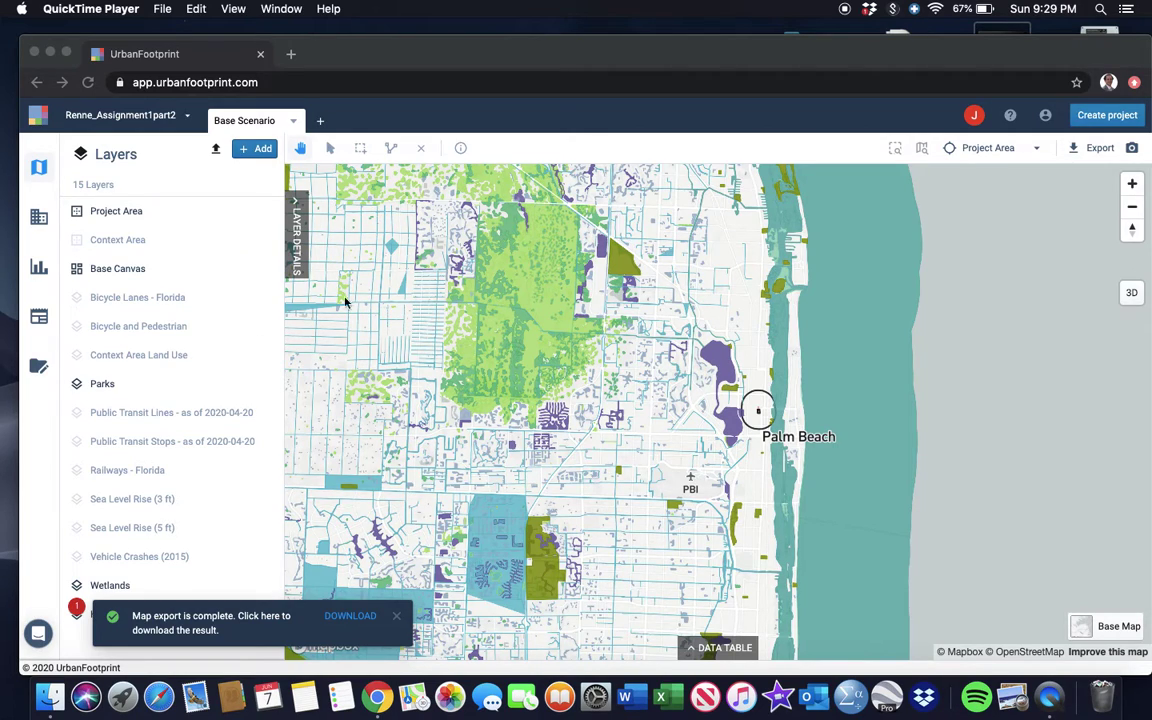
Dismiss the export notification and hide the Wetlands and Parks layers
{"action": "left_click", "coordinate": [402, 616]}
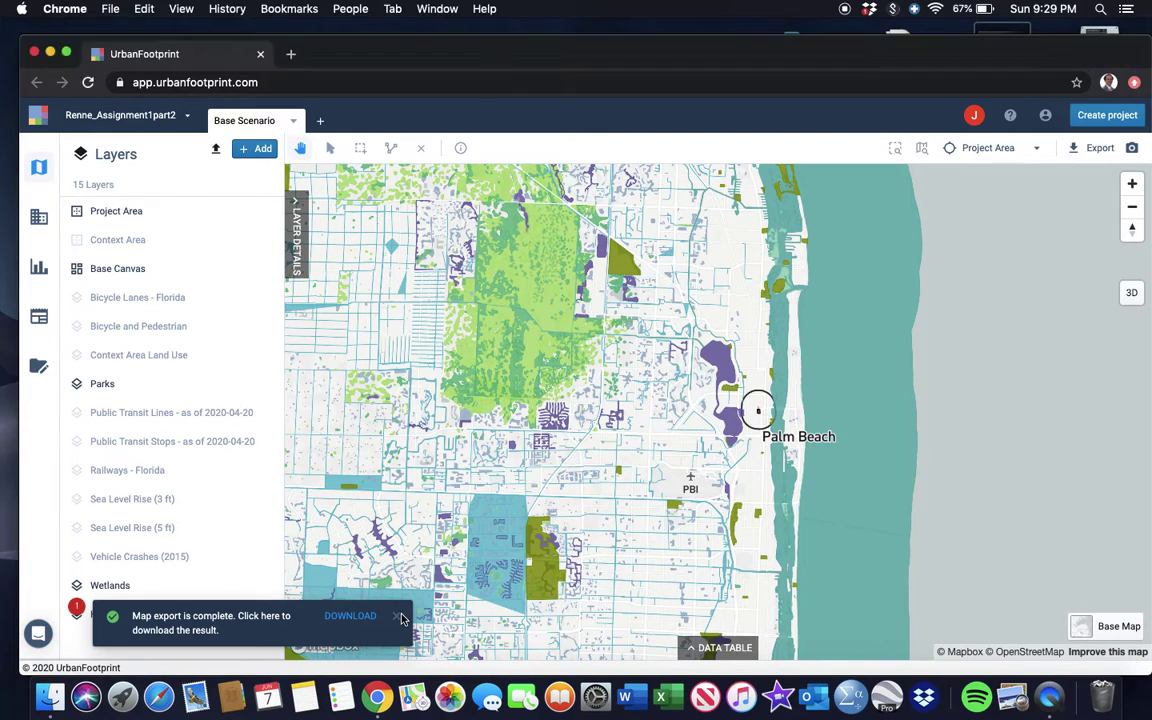
{"action": "left_click", "coordinate": [400, 616]}
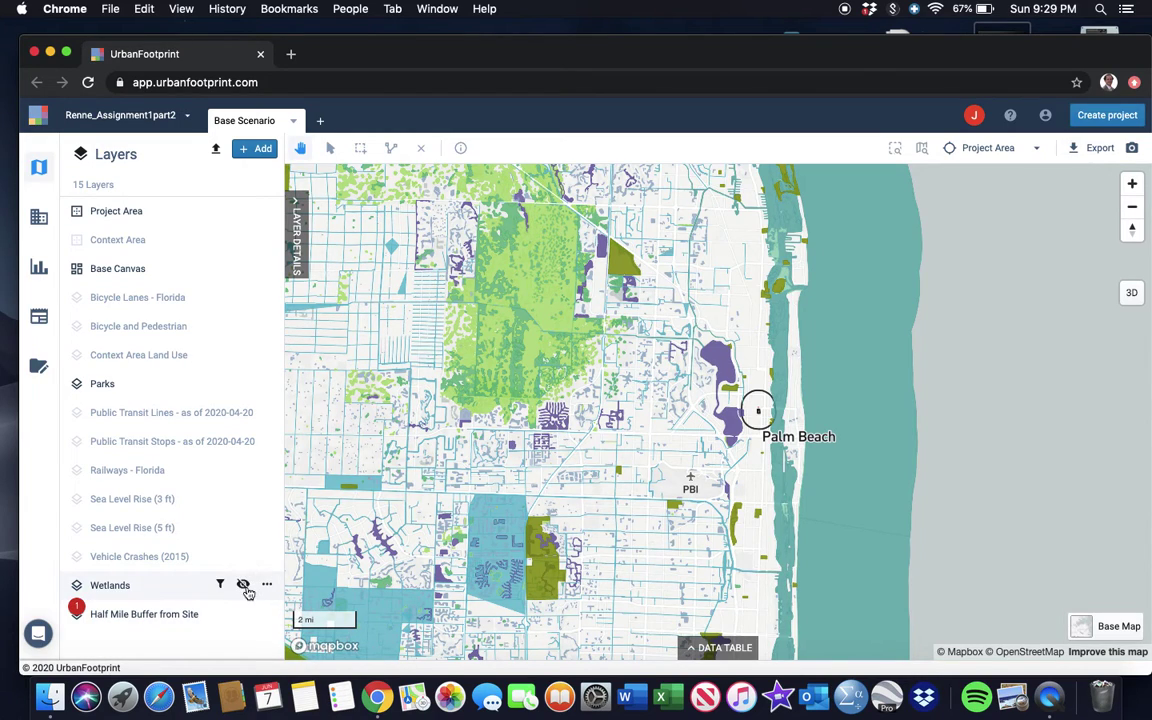
{"action": "left_click", "coordinate": [244, 587]}
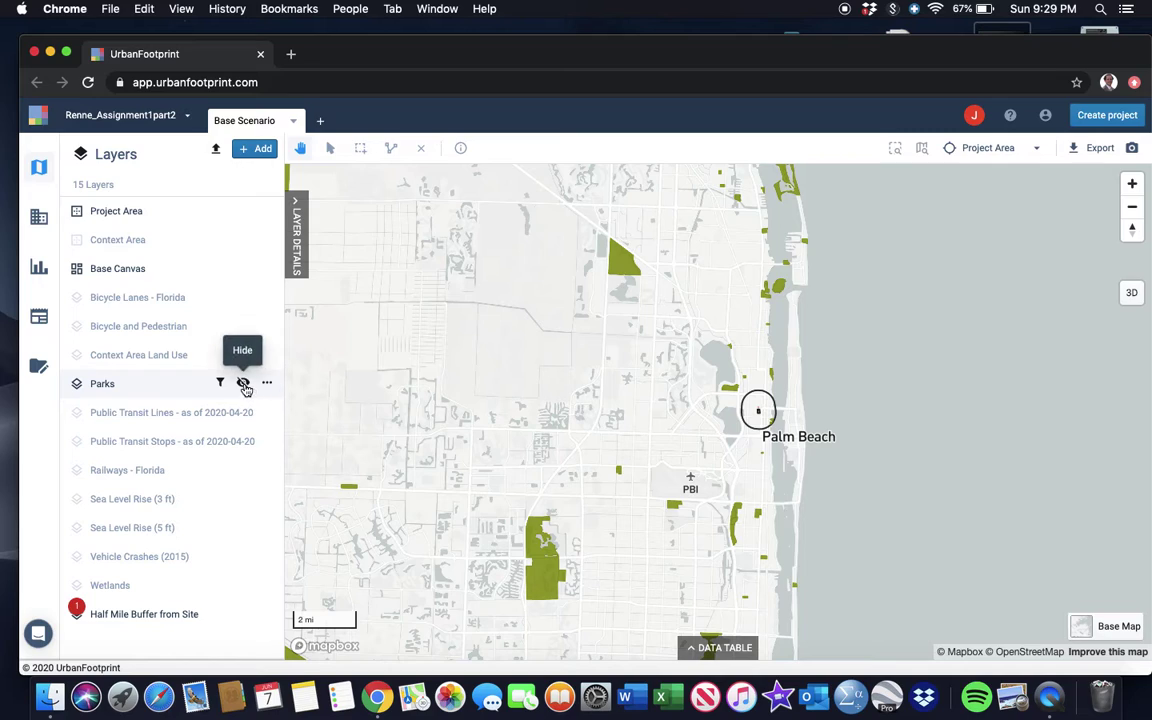
{"action": "left_click", "coordinate": [243, 384]}
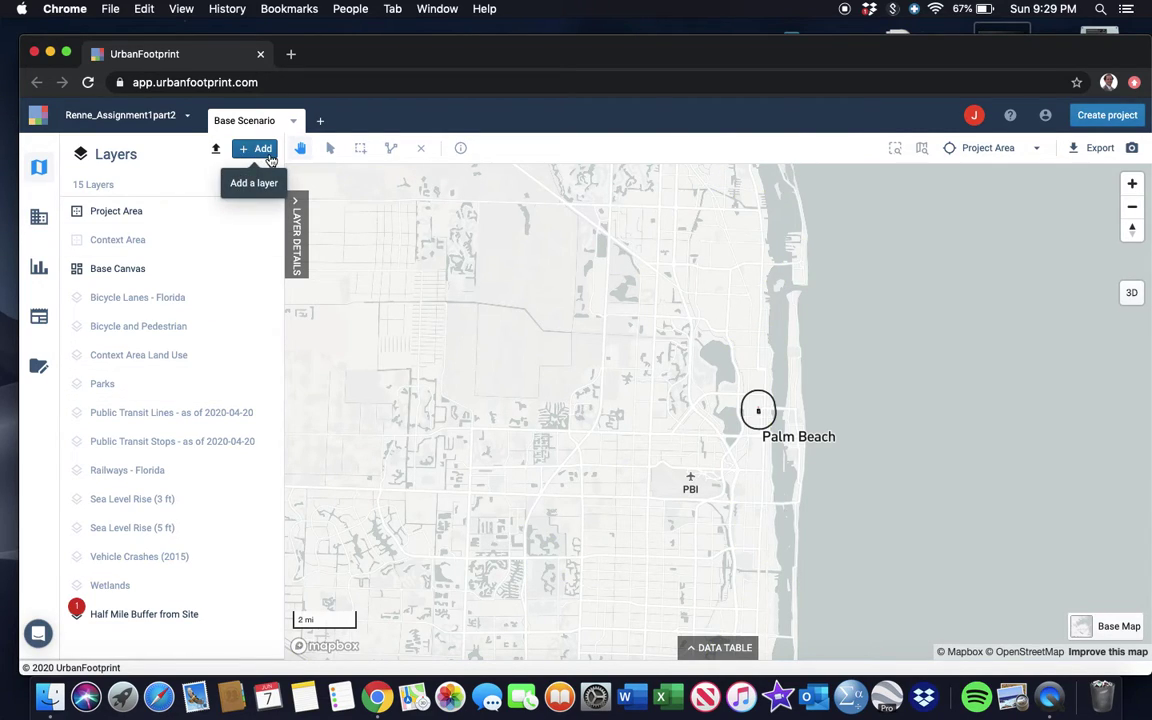
Open the Layer Manager, browse its categories with Education collapsed, and focus the layer search box
{"action": "left_click", "coordinate": [262, 150]}
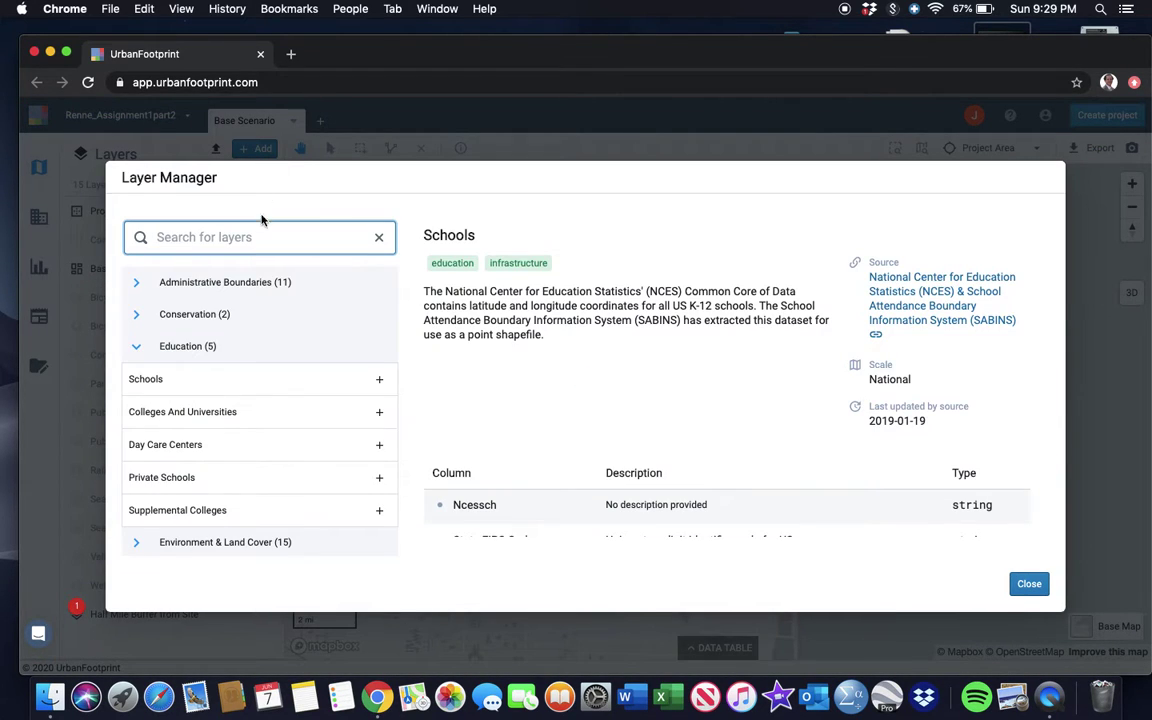
{"action": "left_click", "coordinate": [137, 349]}
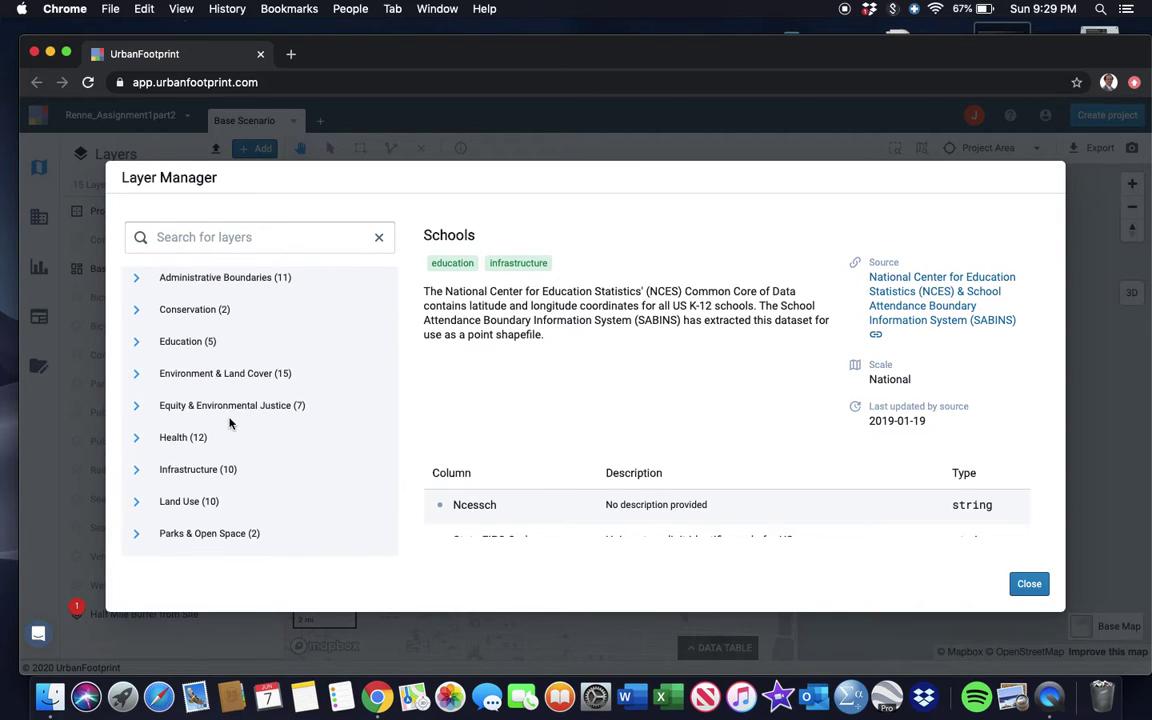
{"action": "scroll", "coordinate": [230, 424], "scroll_direction": "down", "scroll_amount": 3}
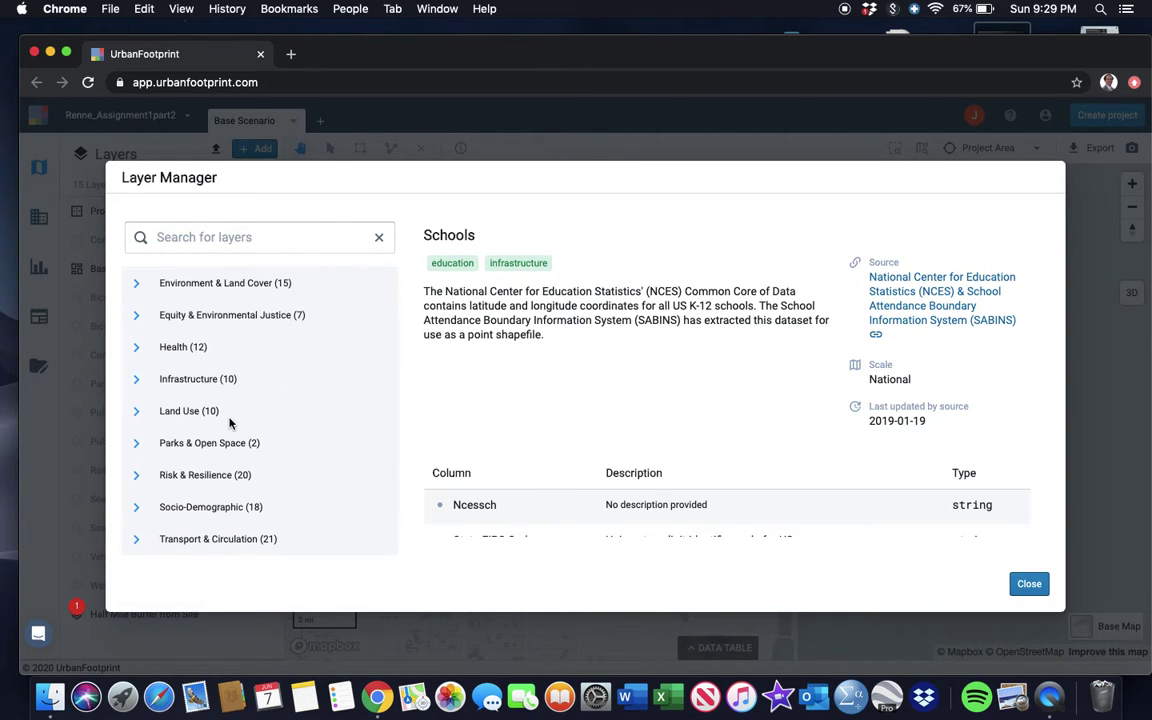
{"action": "scroll", "coordinate": [229, 424], "scroll_direction": "up", "scroll_amount": 2}
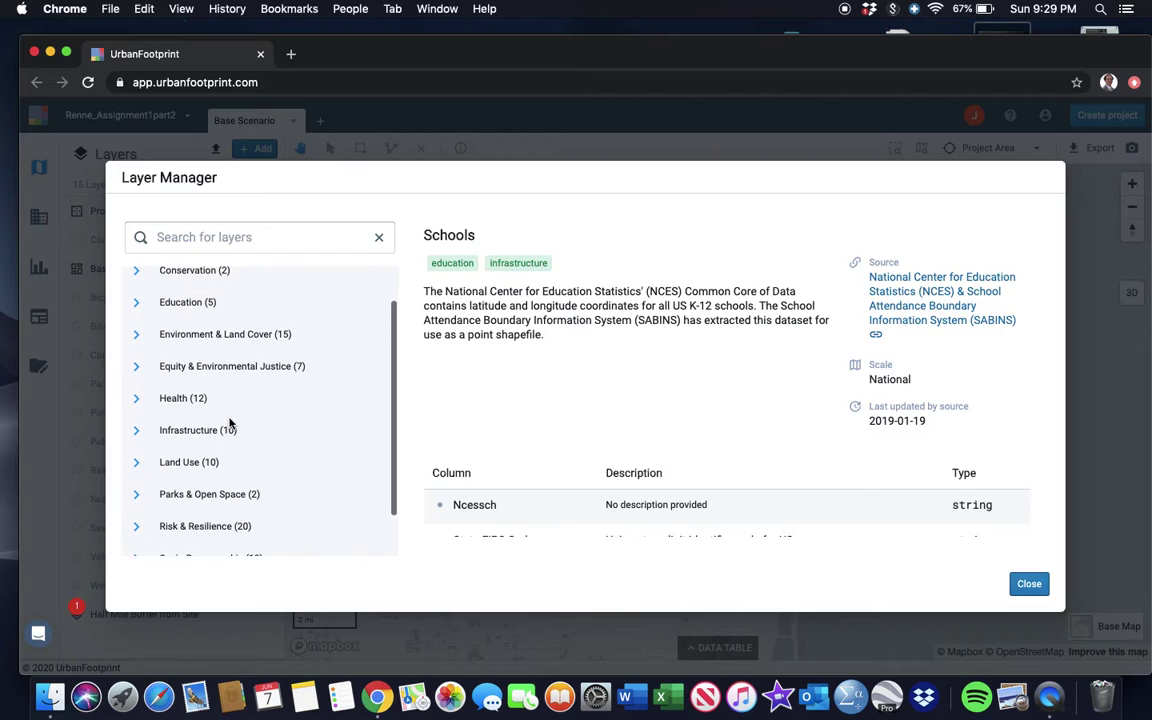
{"action": "scroll", "coordinate": [229, 424], "scroll_direction": "up", "scroll_amount": 2}
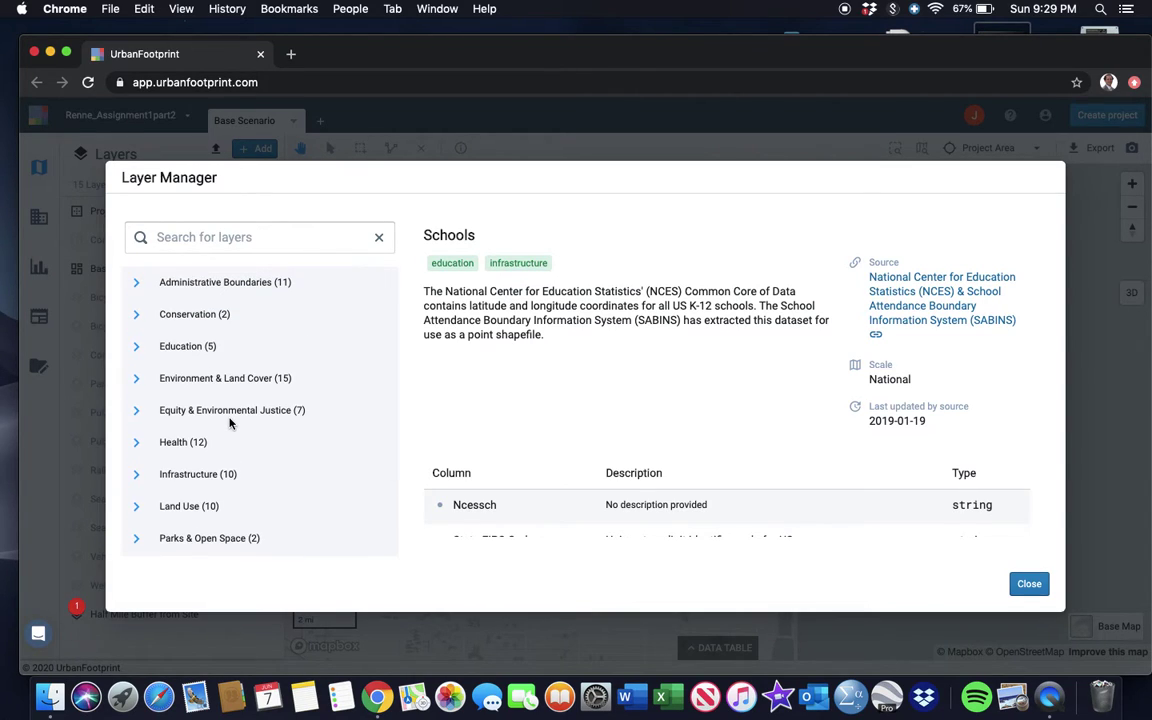
{"action": "scroll", "coordinate": [229, 424], "scroll_direction": "down", "scroll_amount": 2}
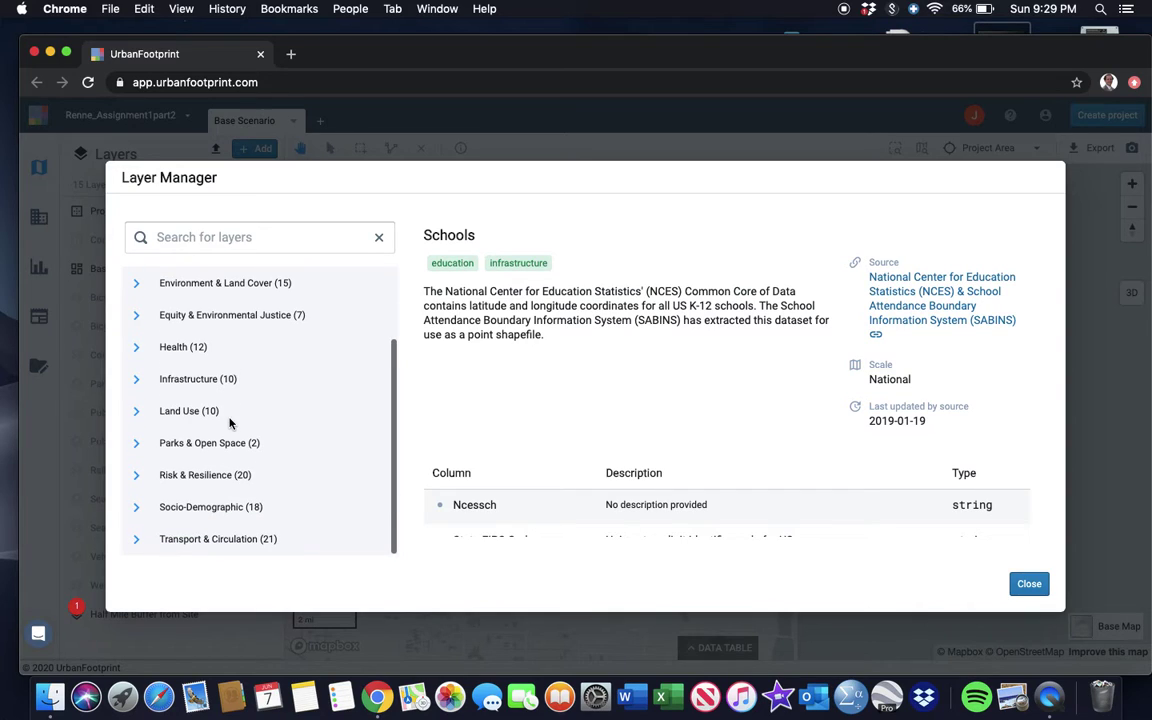
{"action": "left_click", "coordinate": [192, 237]}
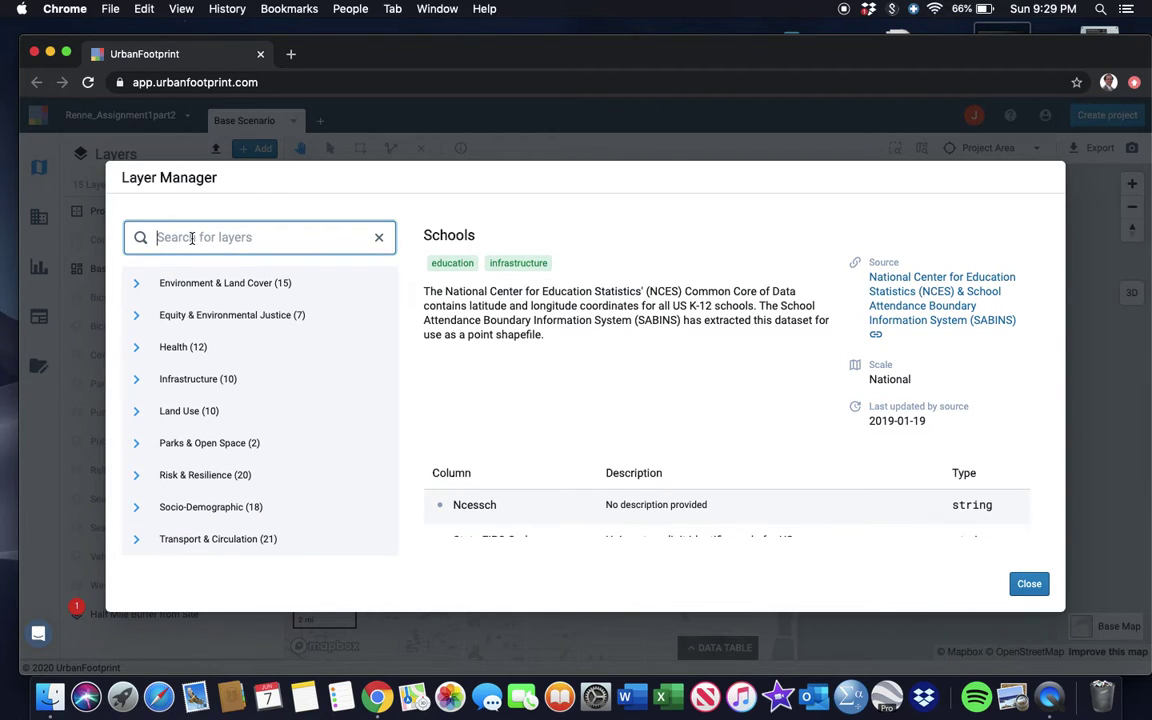
Search for 'oppo', add the Opportunity Zones layer, and close the Layer Manager
{"action": "type", "text": "oppo"}
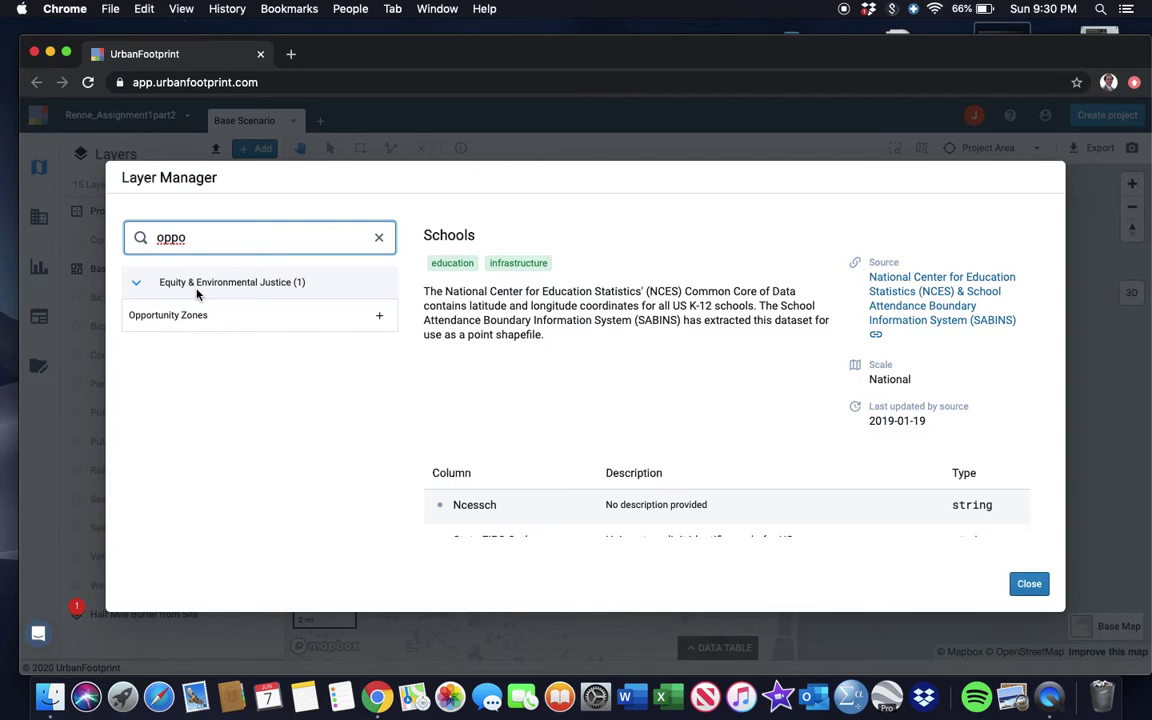
{"action": "left_click", "coordinate": [380, 318]}
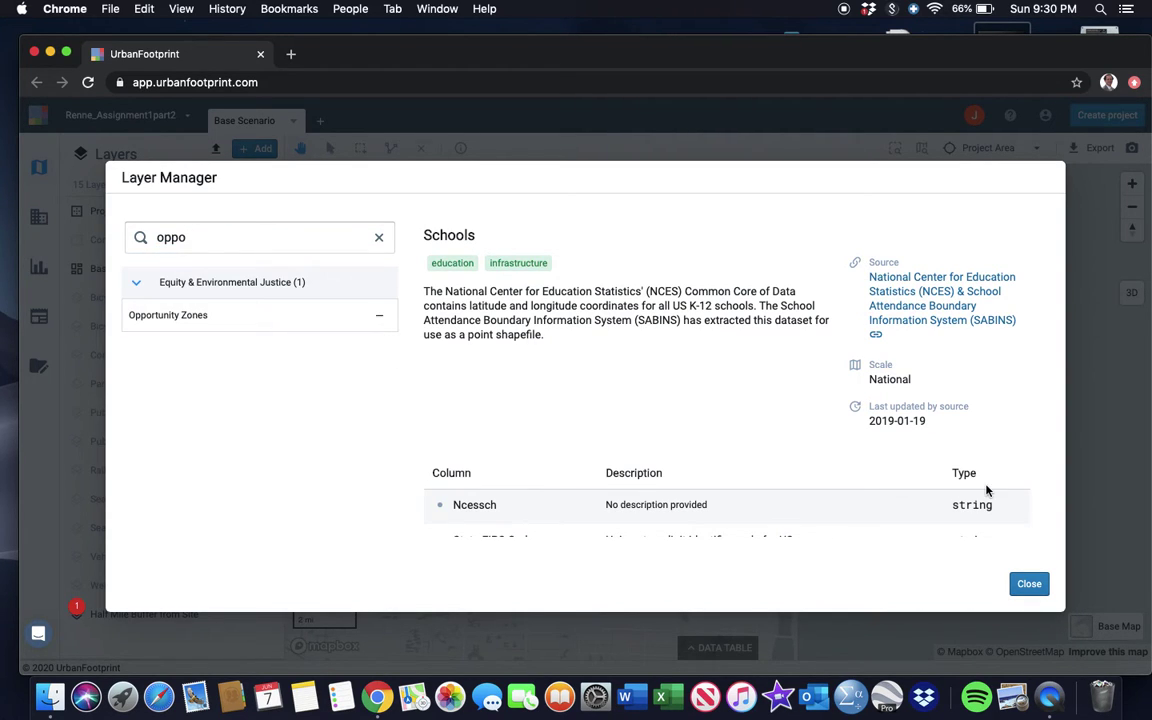
{"action": "left_click", "coordinate": [1018, 587]}
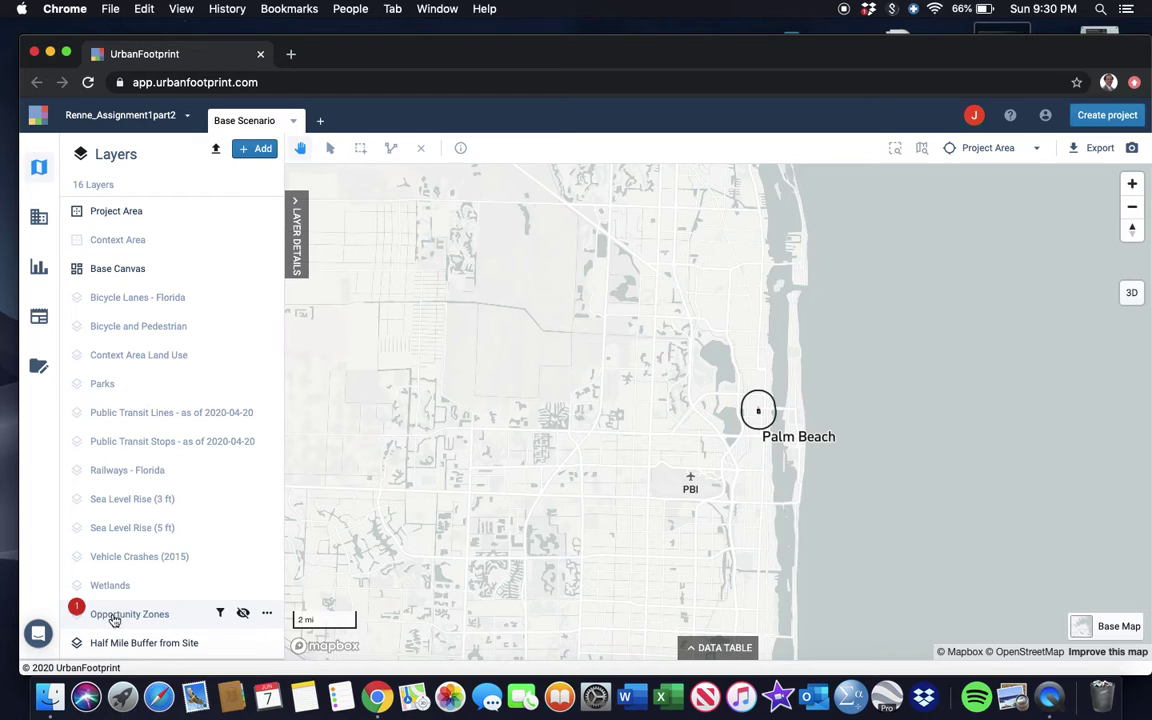
Turn on Opportunity Zones, inspect its tracts around the site buffer, then close its details panel
{"action": "left_click", "coordinate": [243, 612]}
{"action": "left_click", "coordinate": [162, 619]}
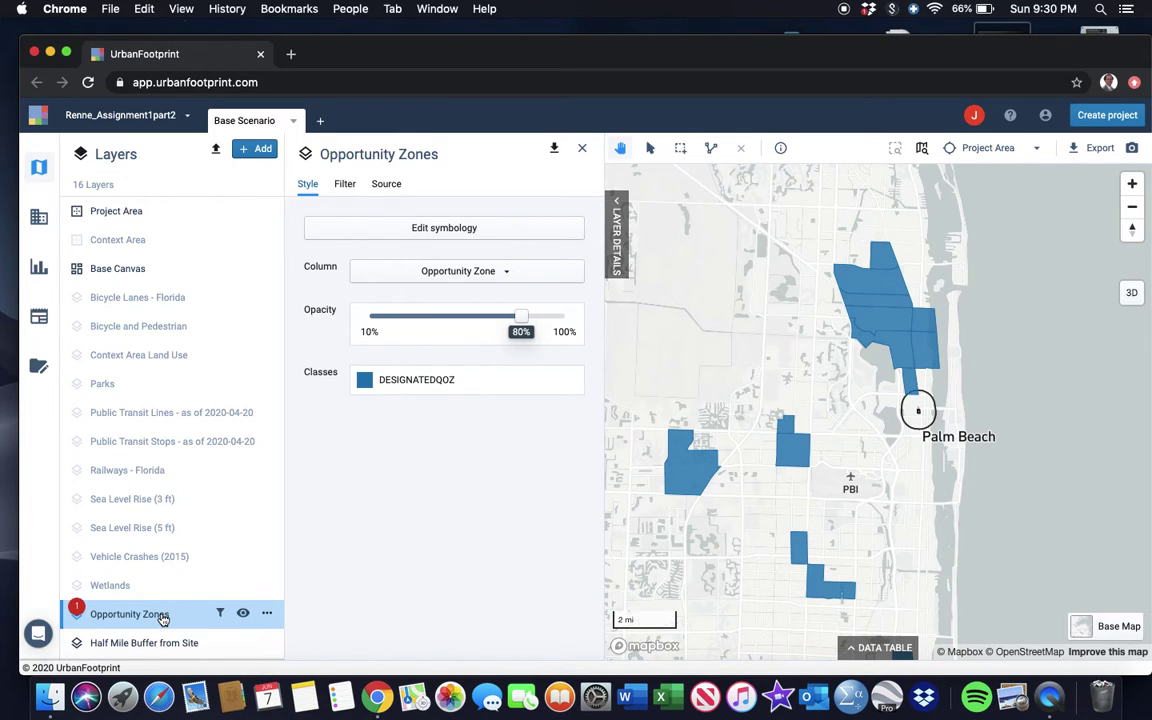
{"action": "double_click", "coordinate": [926, 393]}
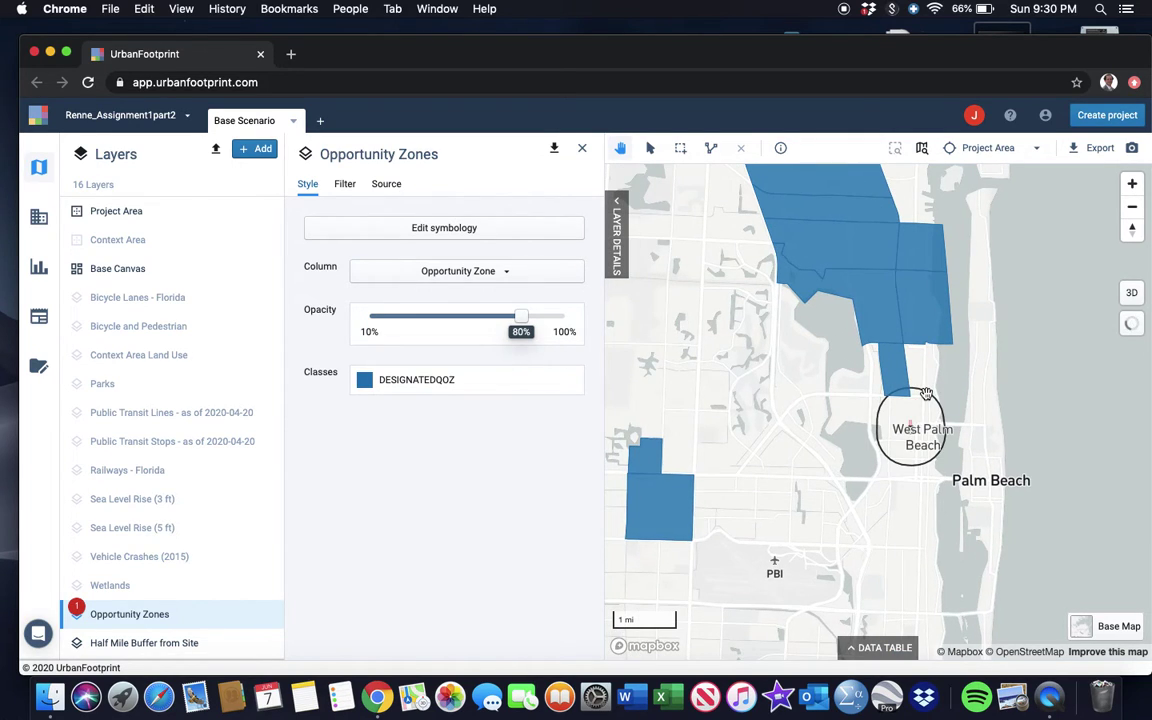
{"action": "double_click", "coordinate": [926, 393]}
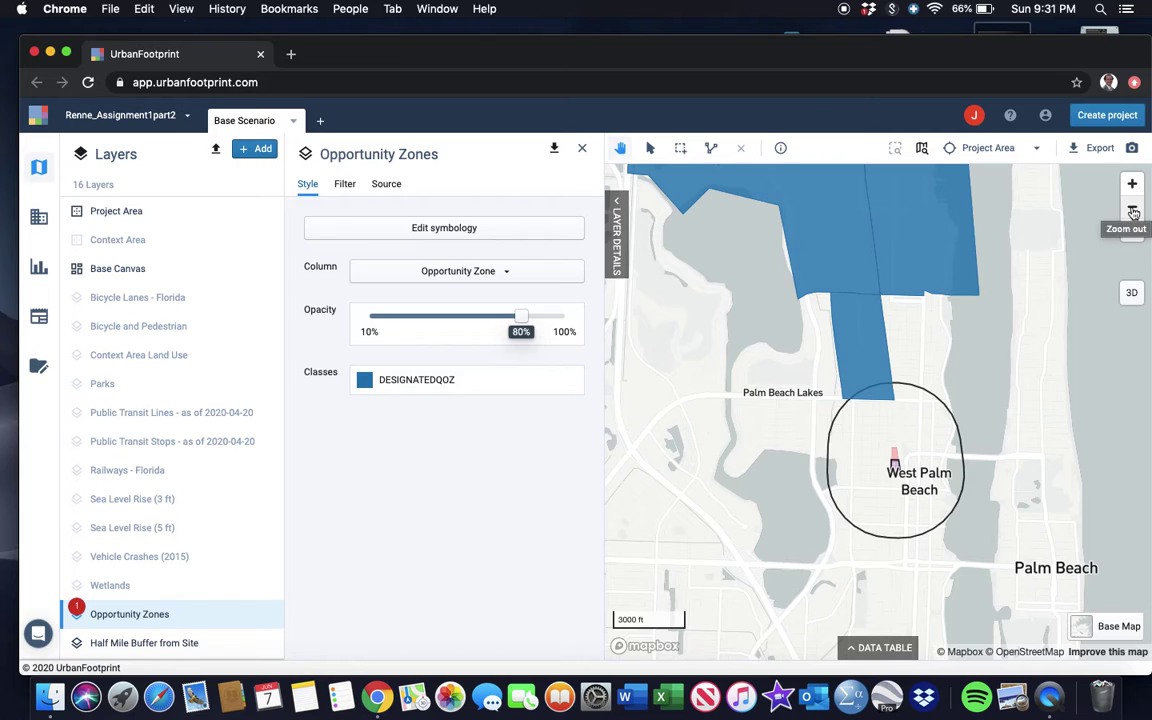
{"action": "left_click", "coordinate": [1133, 212]}
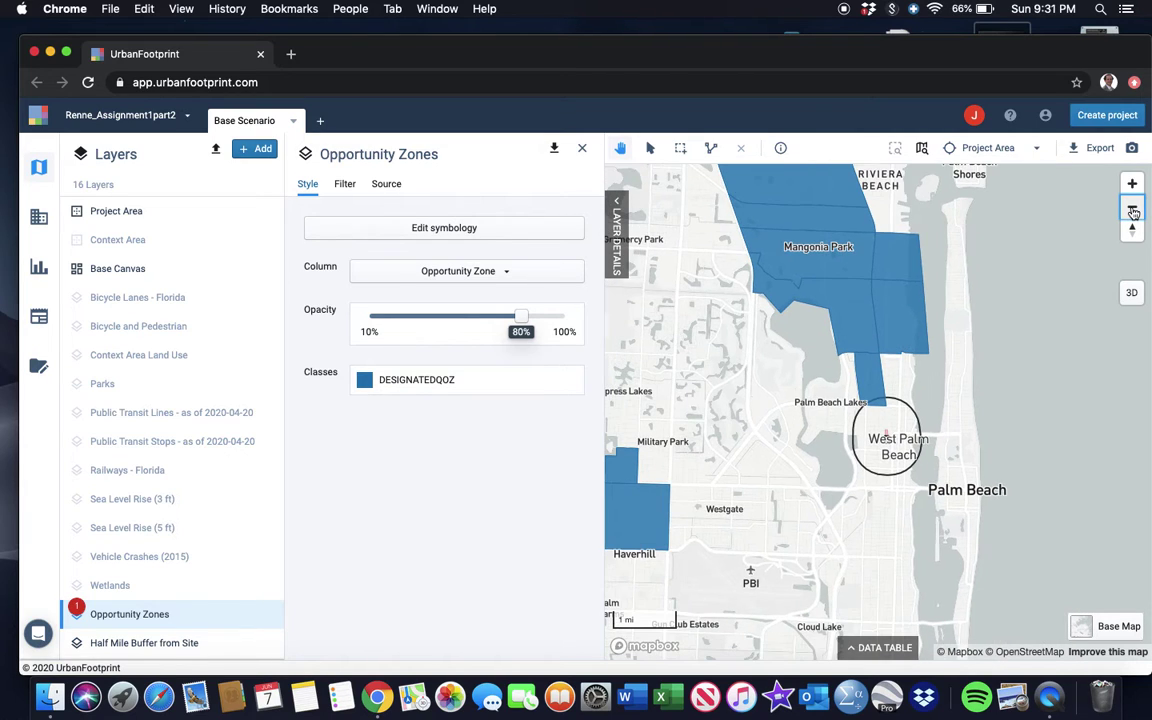
{"action": "left_click", "coordinate": [1133, 210]}
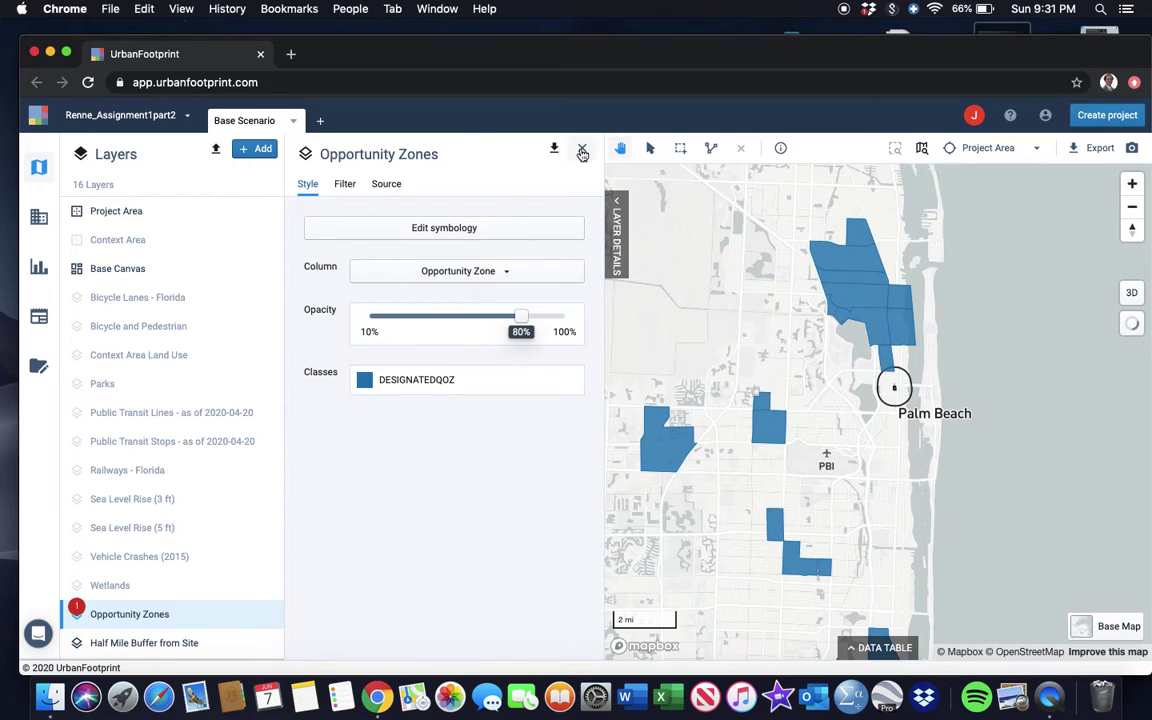
{"action": "left_click", "coordinate": [582, 148]}
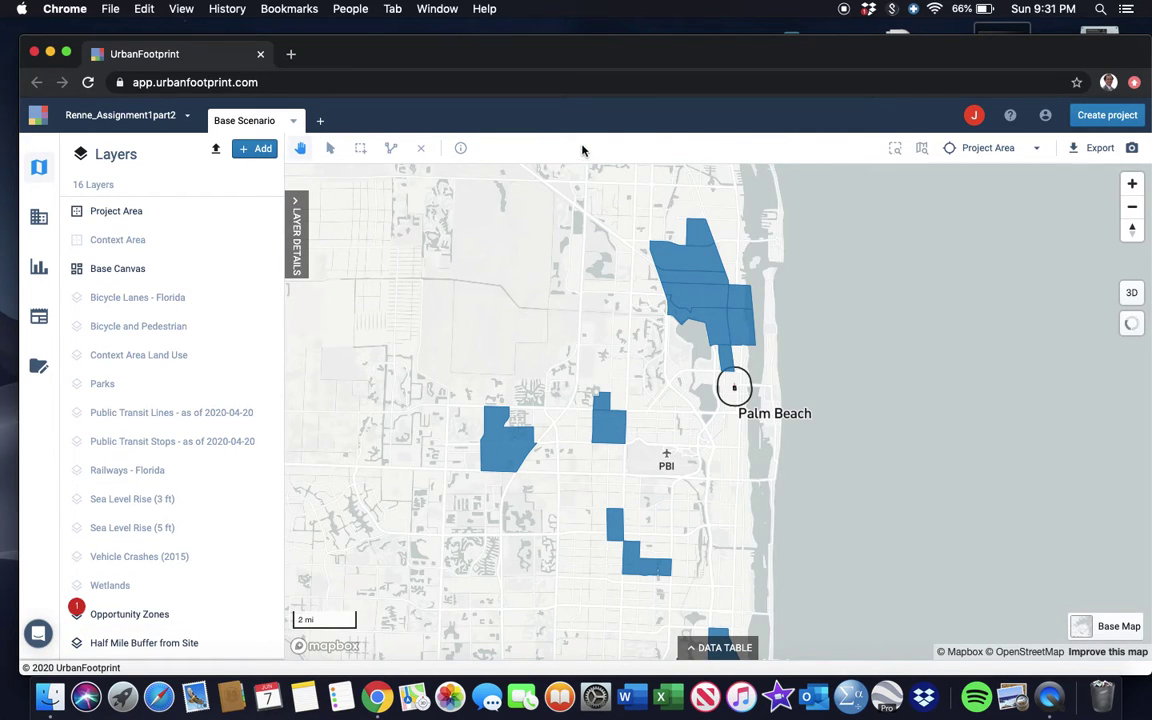
Retitle the export layout 'West Palm Beach Opportunity Zones' and drop Base Canvas from the legend
{"action": "left_click", "coordinate": [1095, 149]}
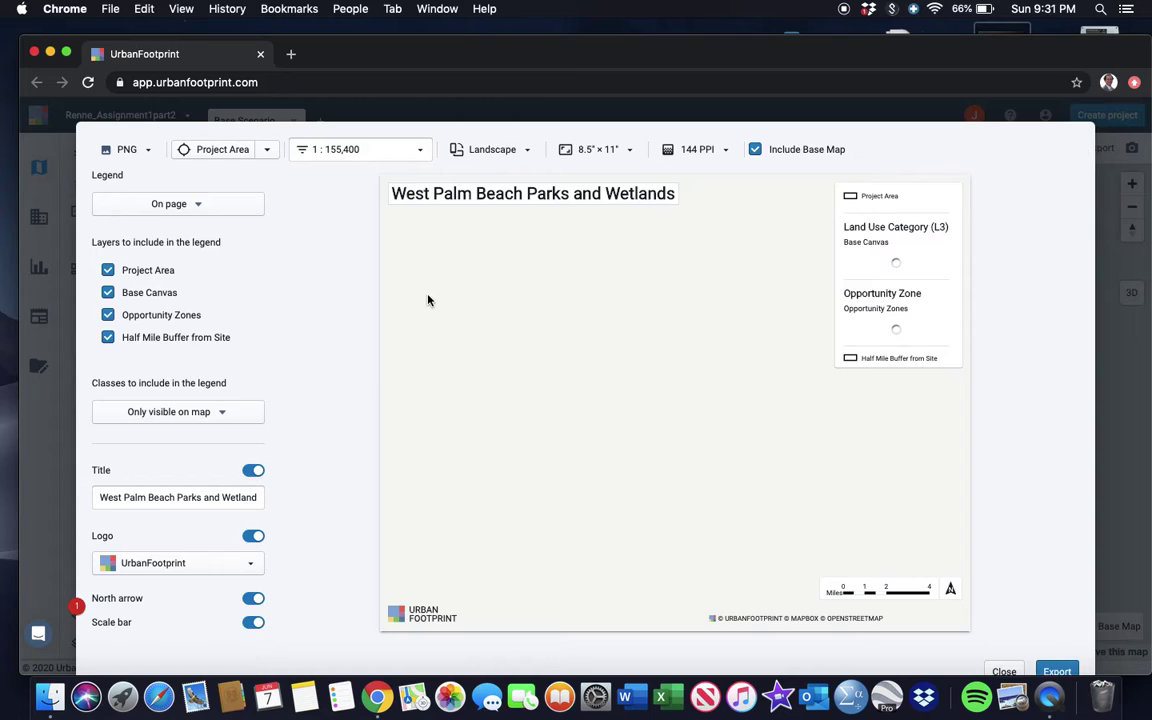
{"action": "left_click", "coordinate": [170, 497]}
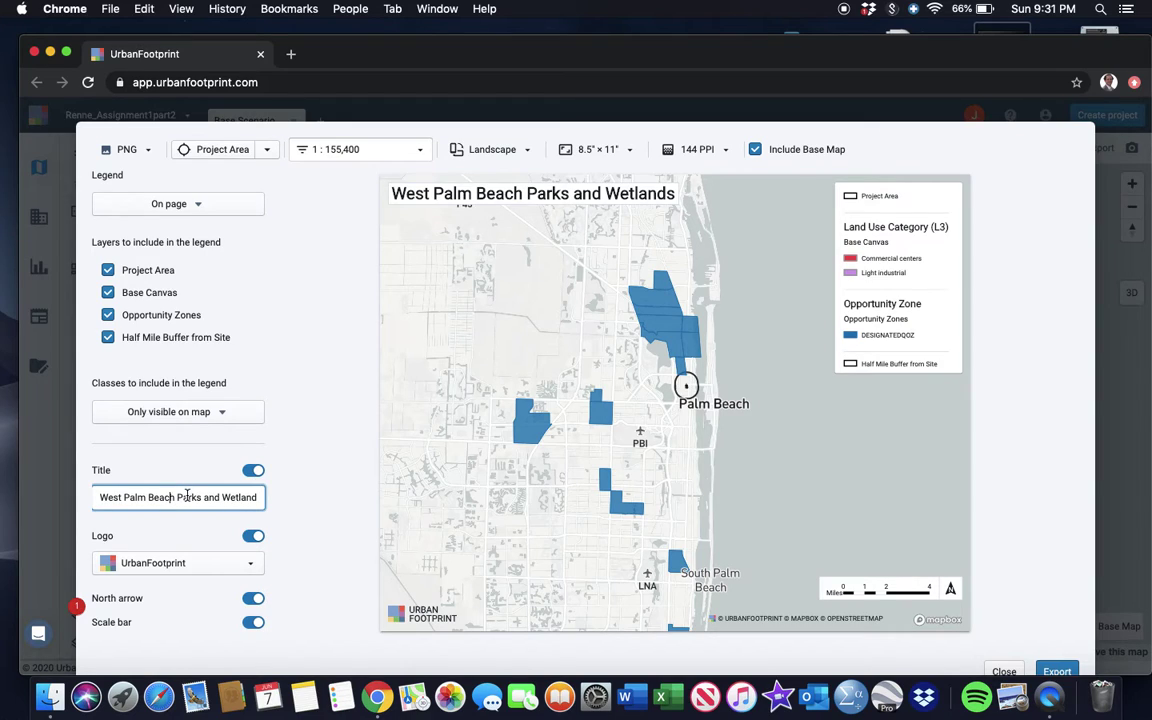
{"action": "left_click_drag", "start_coordinate": [178, 497], "coordinate": [319, 515]}
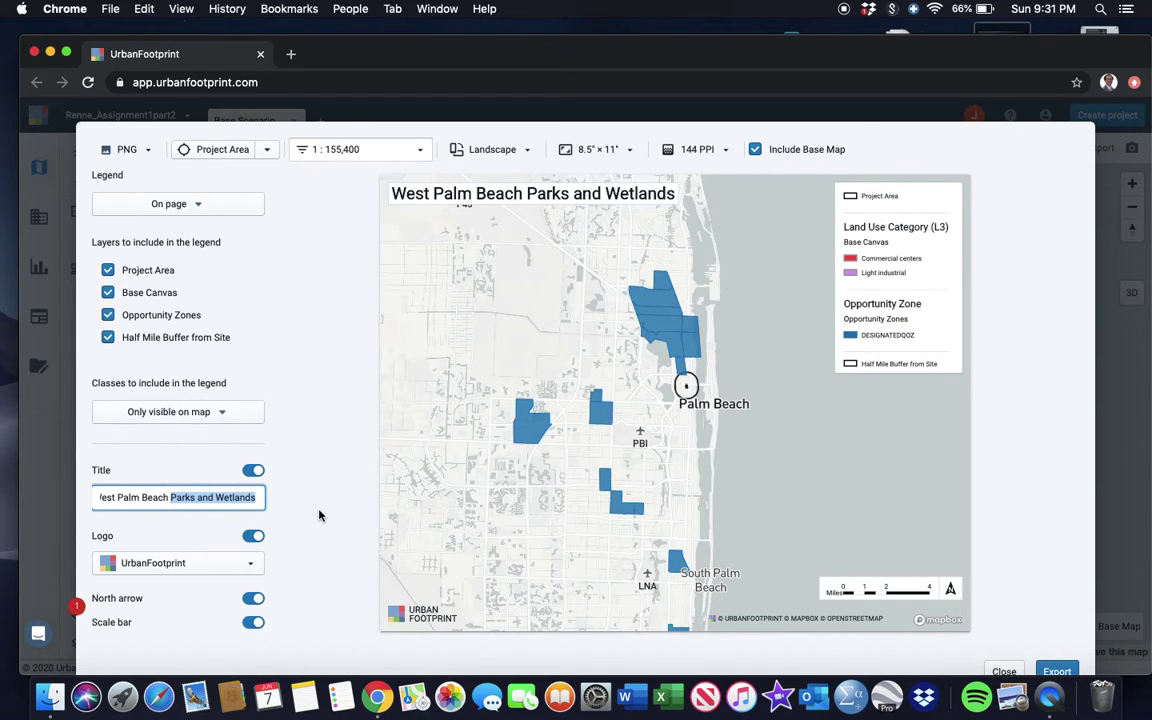
{"action": "type", "text": "Opo"}
{"action": "key", "text": "BackSpace"}
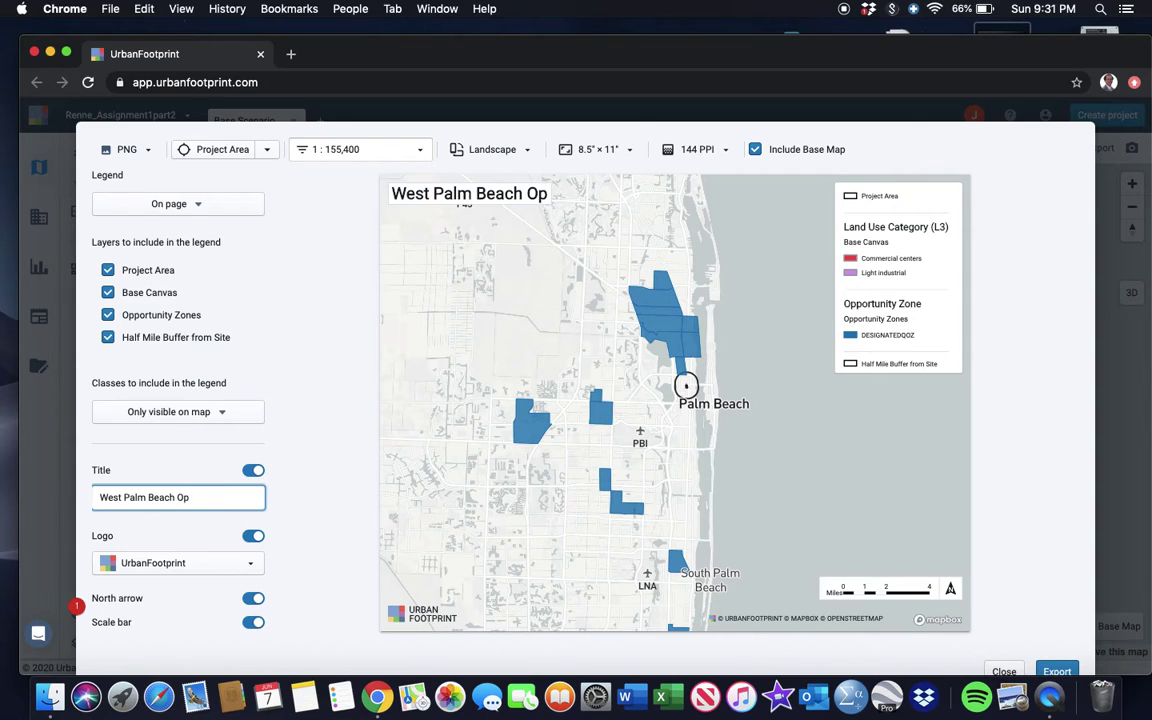
{"action": "type", "text": "portunity Zones"}
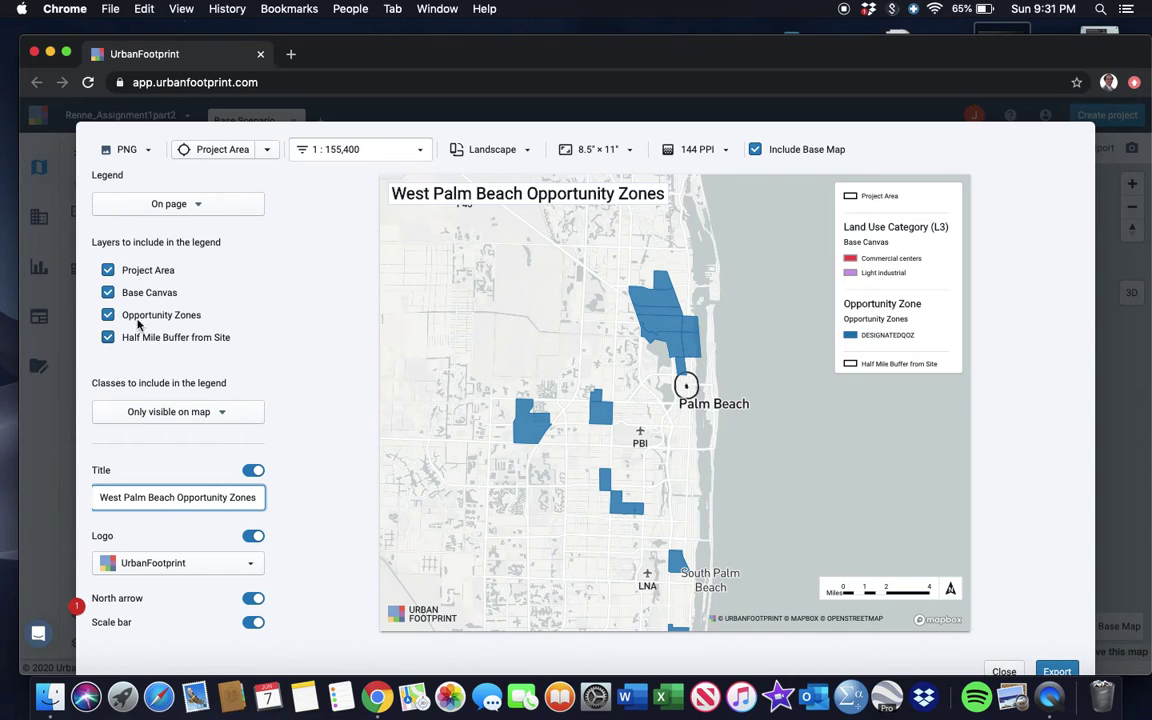
{"action": "left_click", "coordinate": [109, 294]}
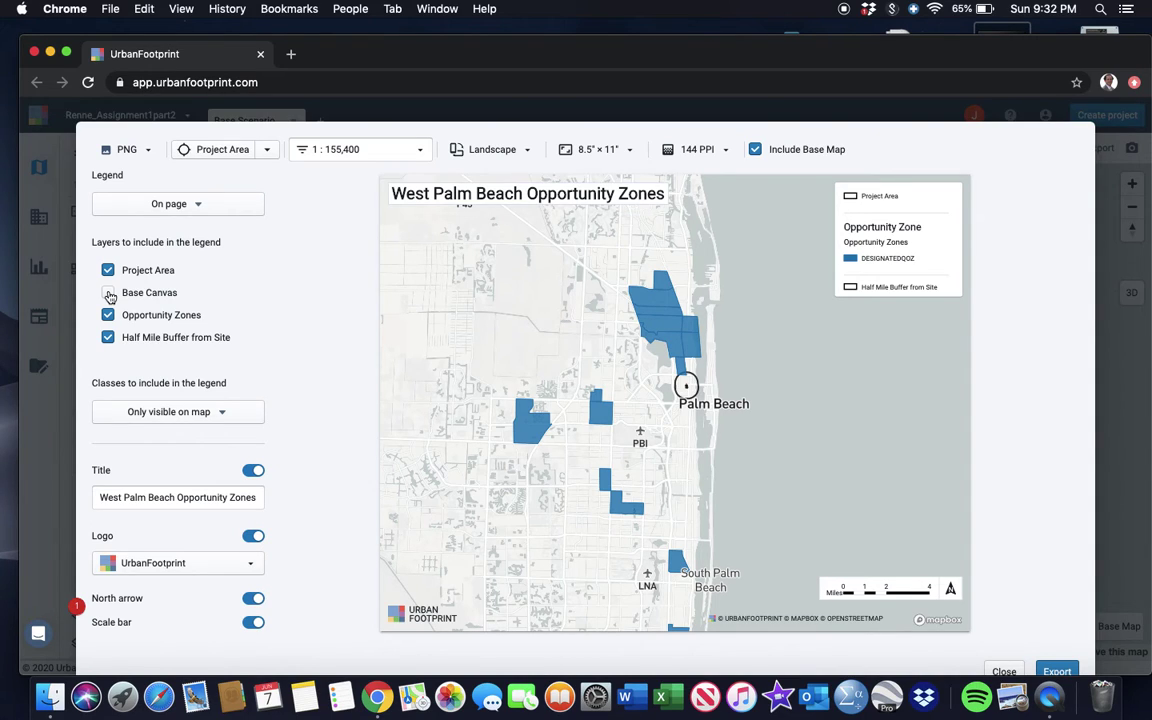
Export the titled opportunity zones map as a PNG image
{"action": "scroll", "coordinate": [308, 455], "scroll_direction": "down", "scroll_amount": 2}
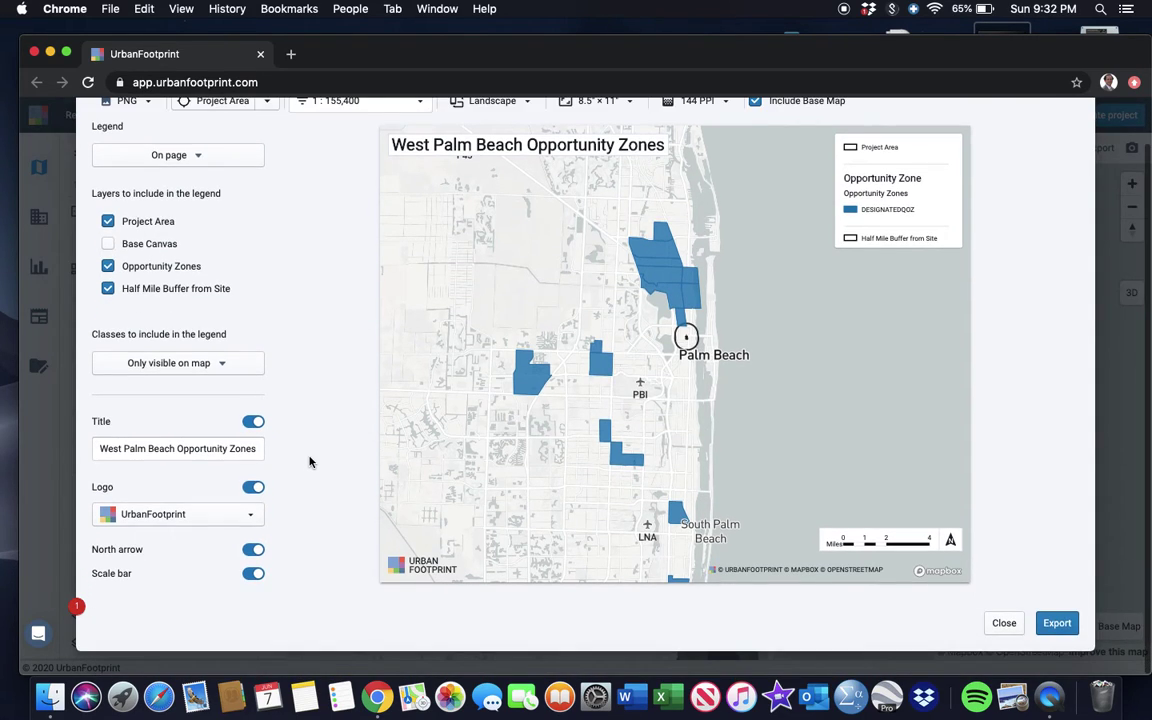
{"action": "left_click", "coordinate": [1057, 623]}
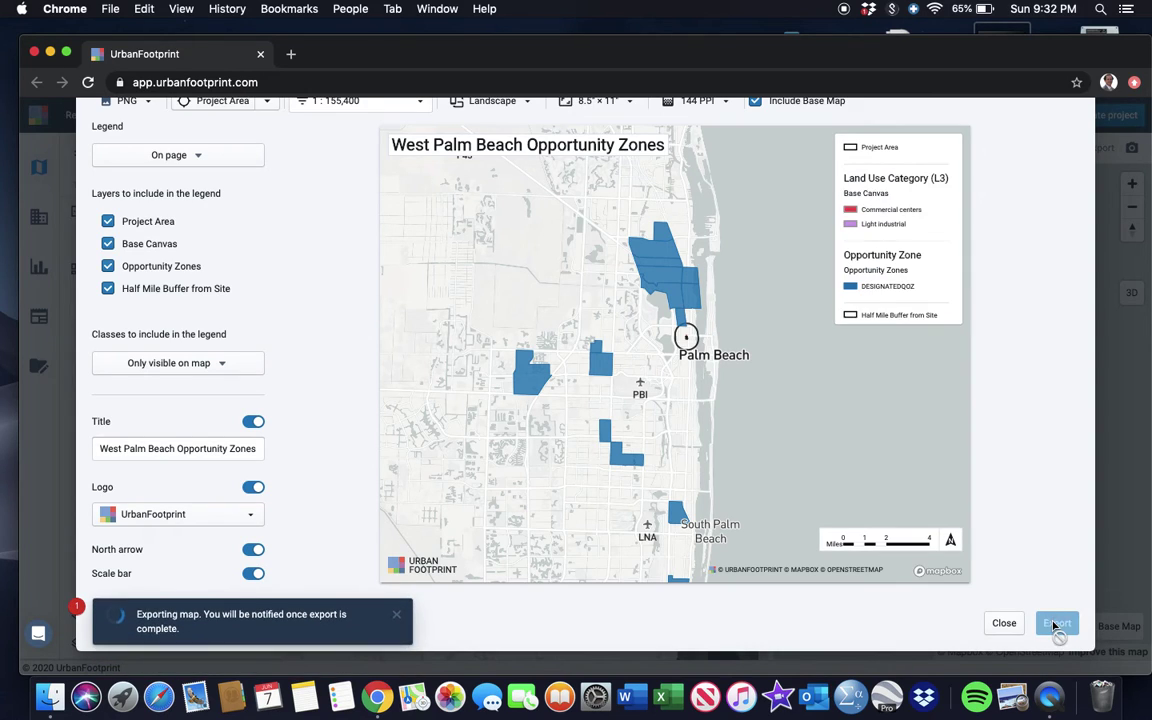